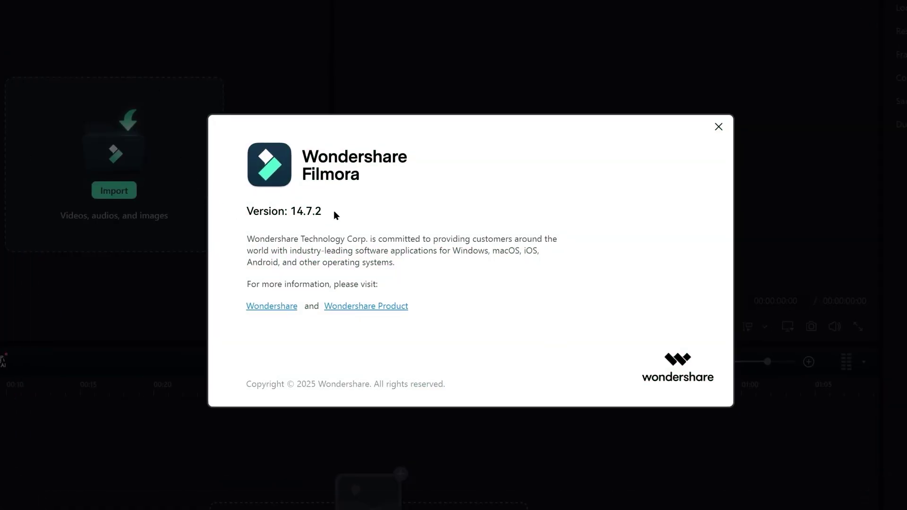
- Close the About box and find Mocha Filmora under Effects > Boris FX
left_click(719, 126)
left_click(243, 47)
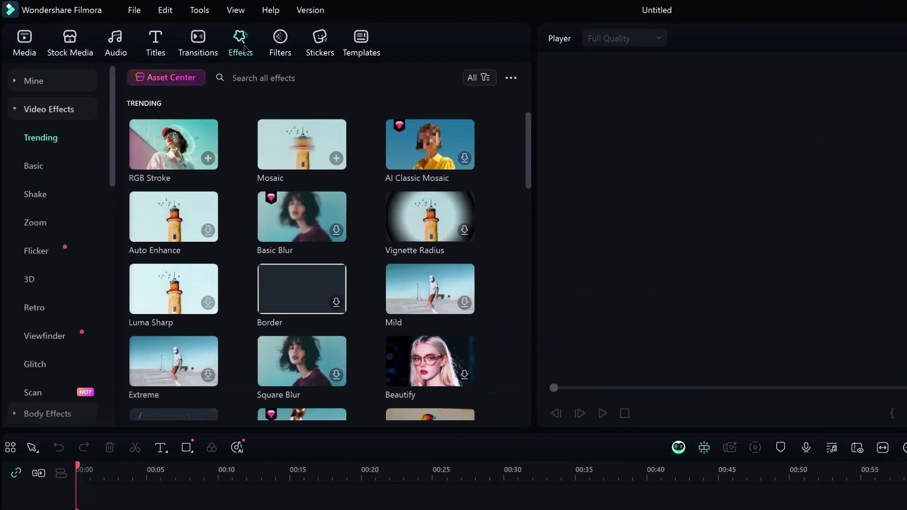
left_click(14, 110)
left_click(17, 224)
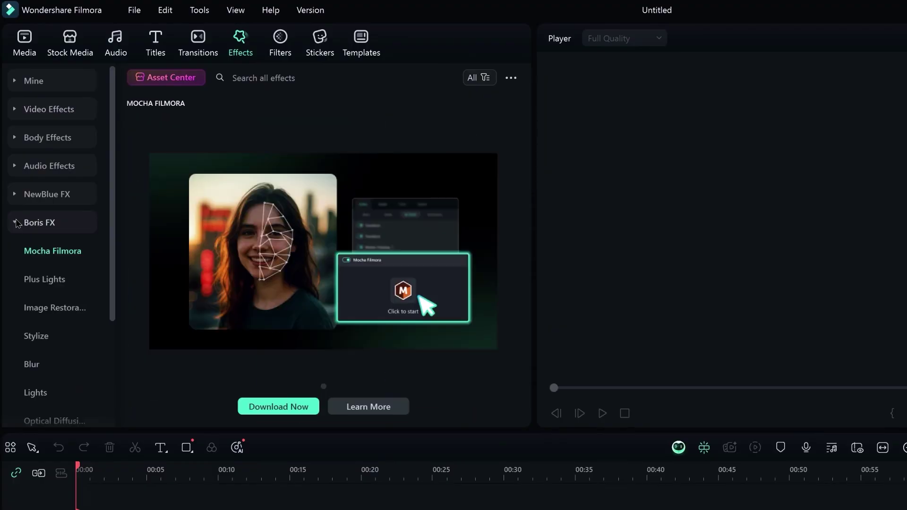
- Download the Mocha Filmora plugin, then drop the building clip onto Video 1 and play it
left_click(282, 412)
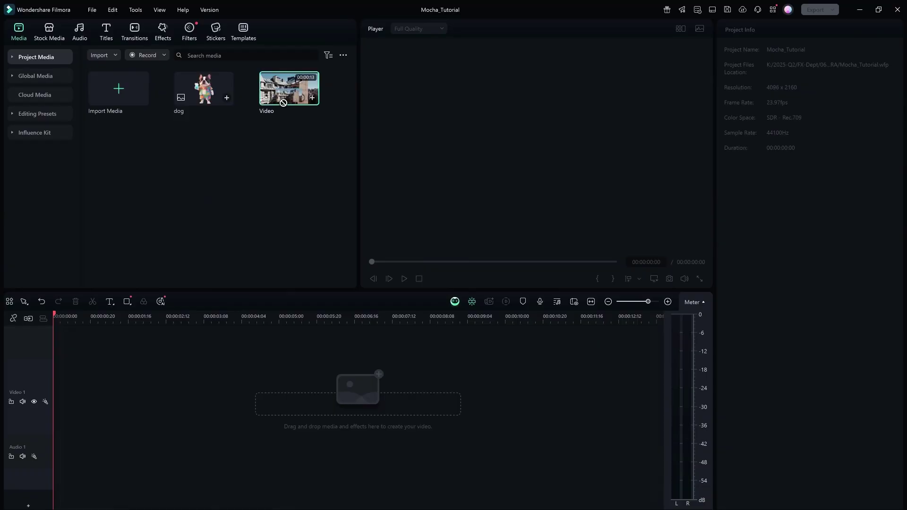
left_click_drag(283, 103, 51, 431)
key("space")
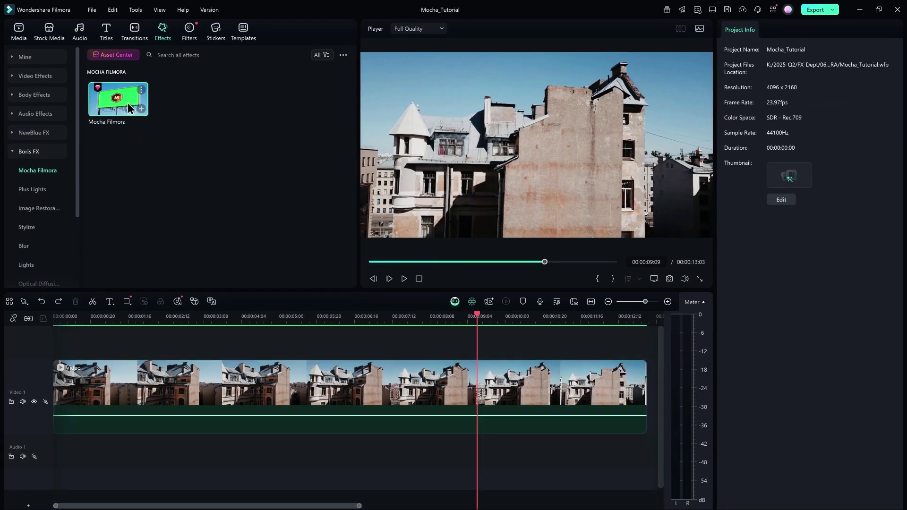
- Apply Mocha Filmora to the building clip and launch the Mocha UI from its effect settings
left_click_drag(128, 103, 127, 378)
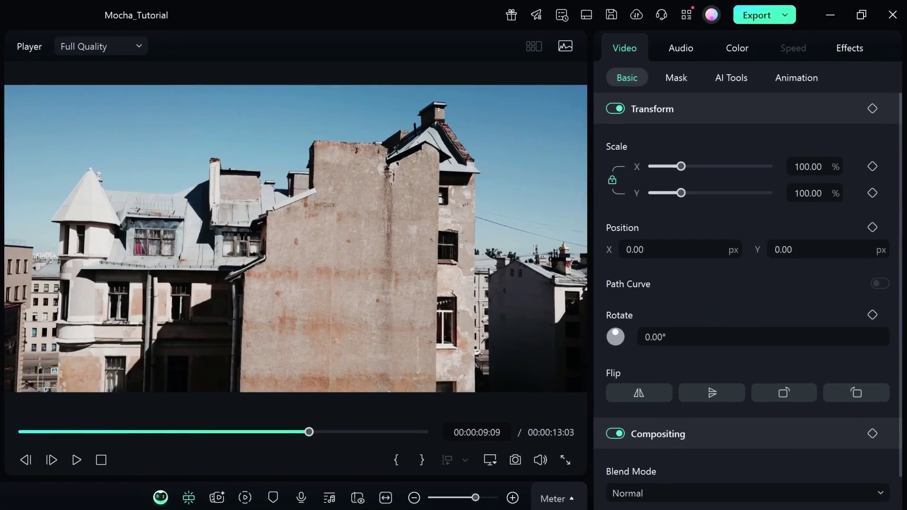
left_click(849, 51)
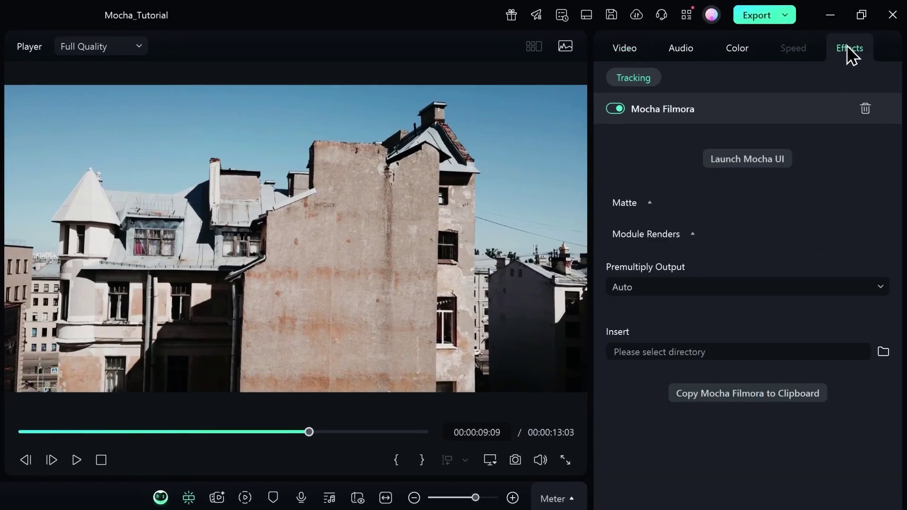
left_click(758, 163)
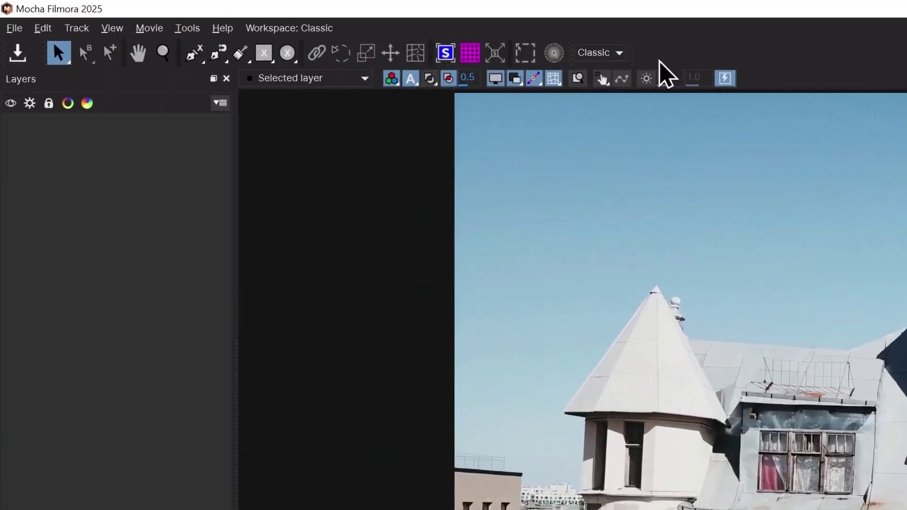
- Keep the Classic workspace, move to frame 236, and select the X-Spline tool
left_click(608, 56)
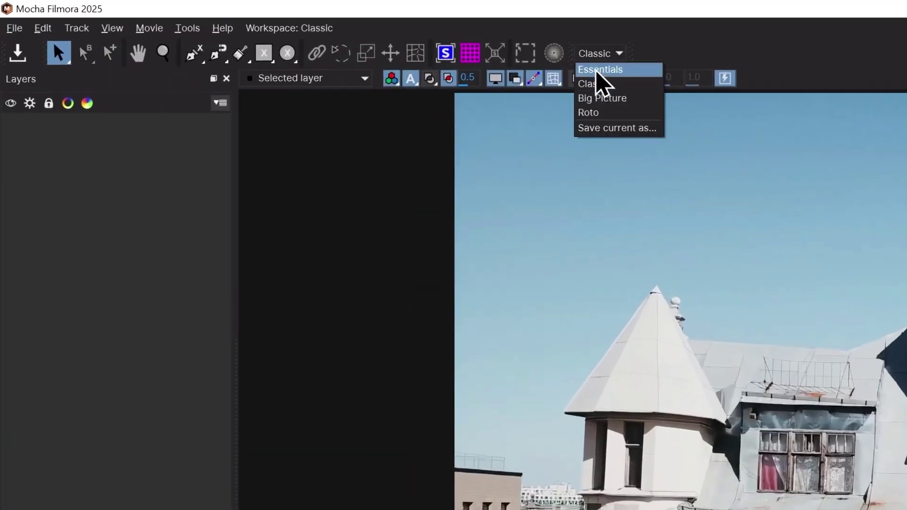
left_click(625, 86)
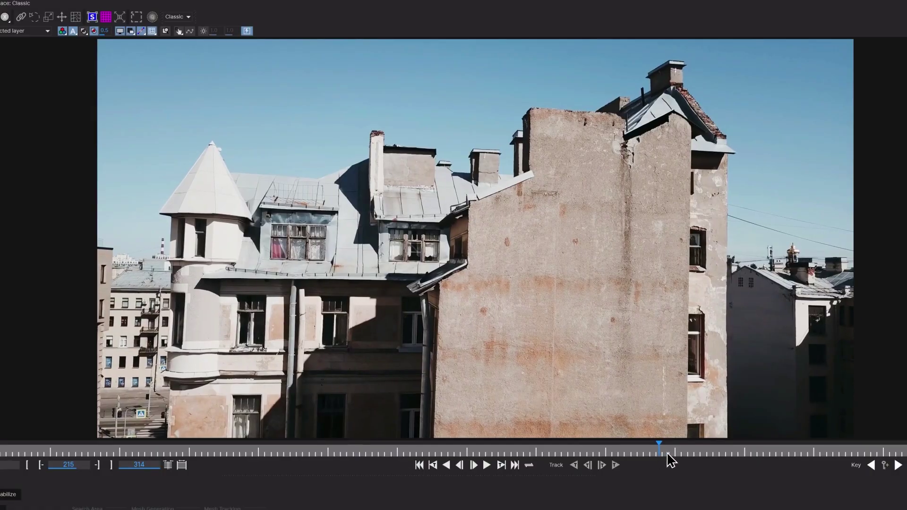
left_click_drag(667, 455, 737, 454)
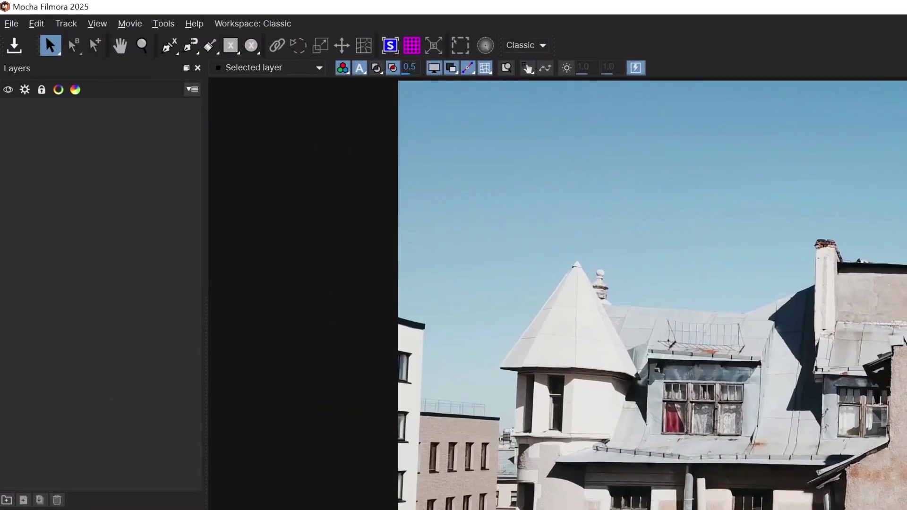
left_click(166, 45)
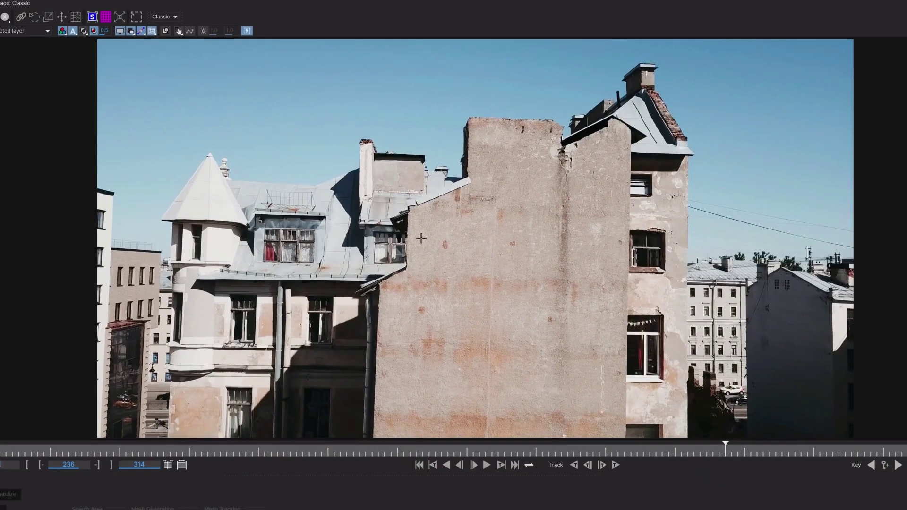
- Outline the plain building wall with a closed X-spline shape
left_click(419, 219)
left_click(414, 291)
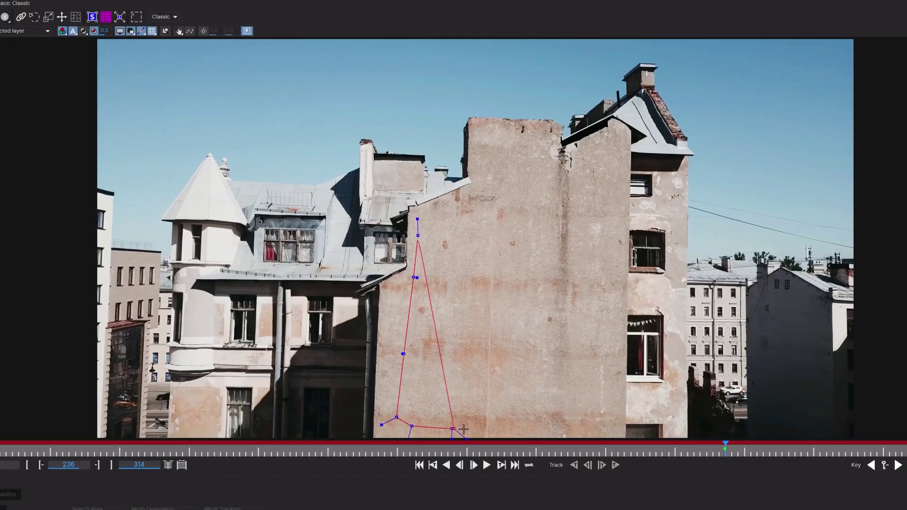
left_click(555, 434)
left_click(601, 431)
left_click(611, 361)
left_click(612, 299)
left_click(615, 235)
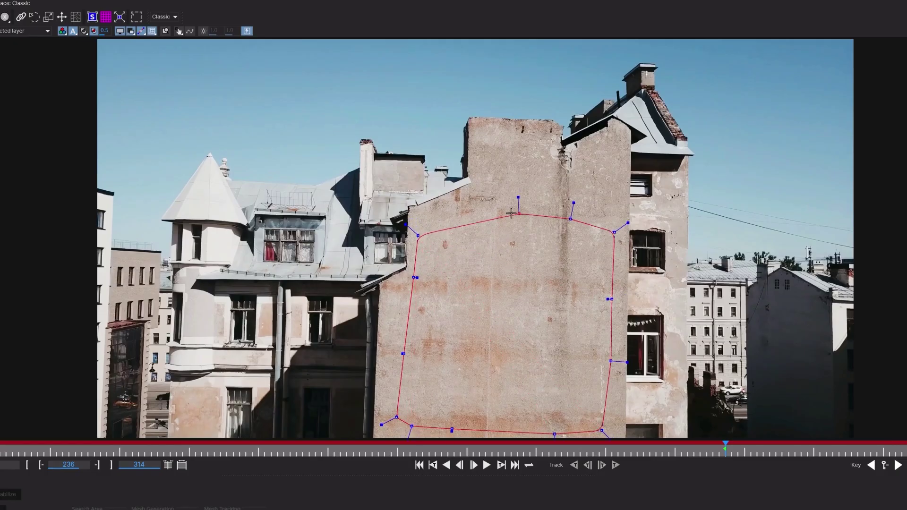
- Fit the surface corner to the wall, enable Perspective, and track backward and forward from frame 236
key("t")
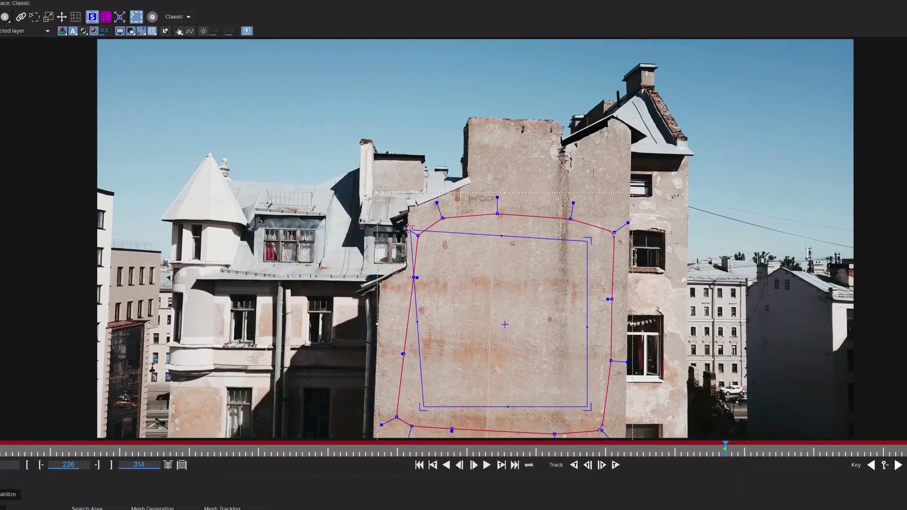
mouse_move(419, 405)
left_mouse_down()
mouse_move(404, 410)
mouse_move(428, 415)
left_mouse_up()
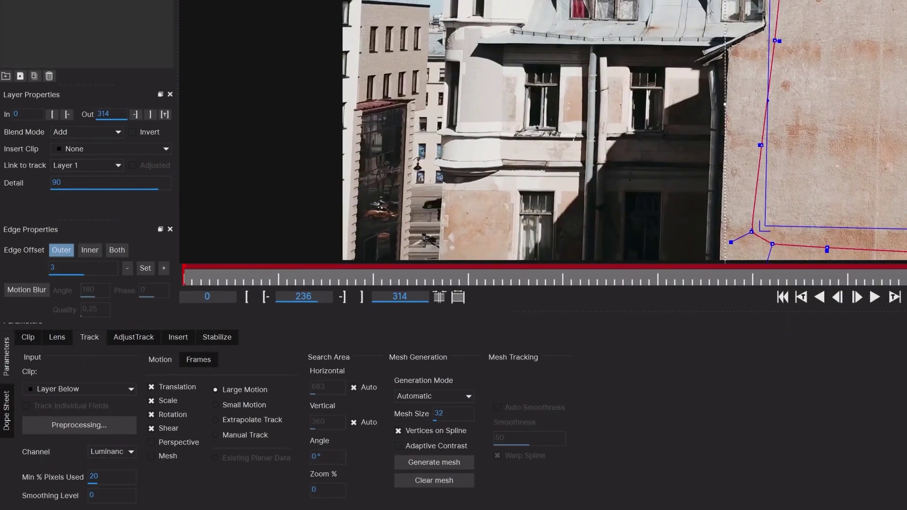
left_click(193, 443)
left_click(574, 465)
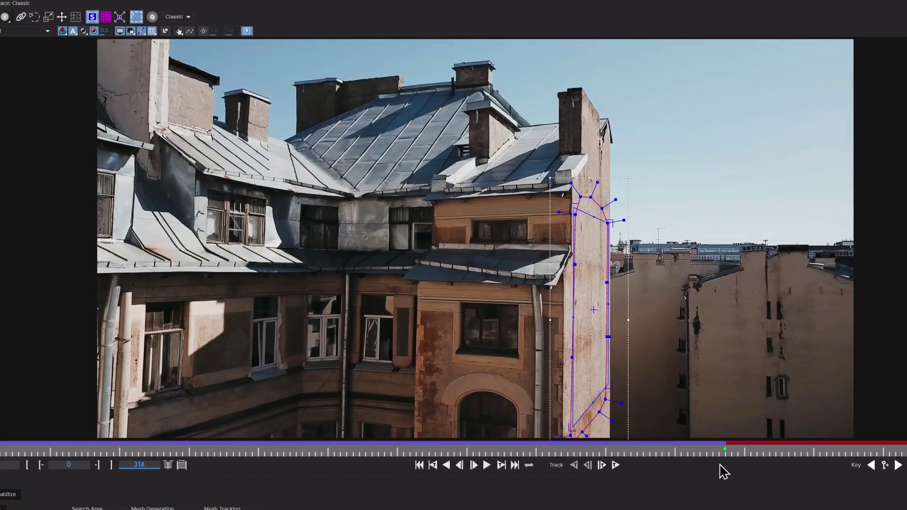
left_click(724, 458)
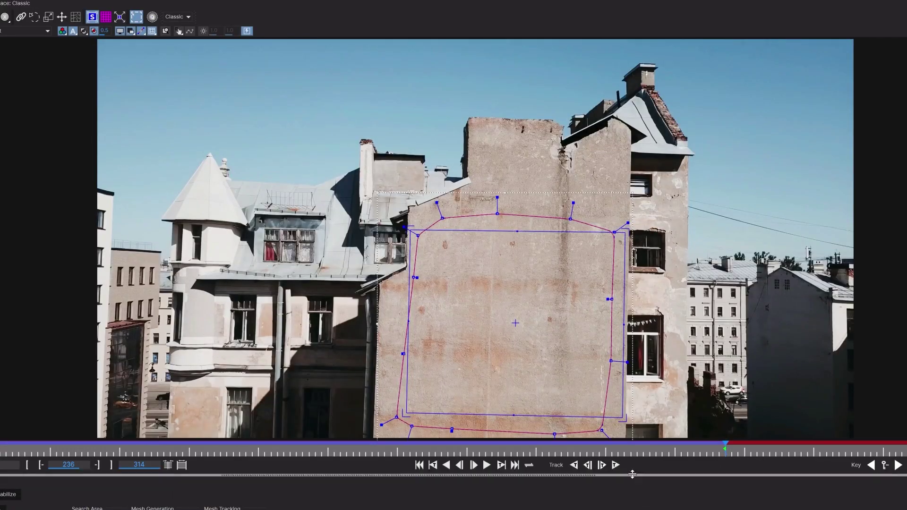
left_click(618, 465)
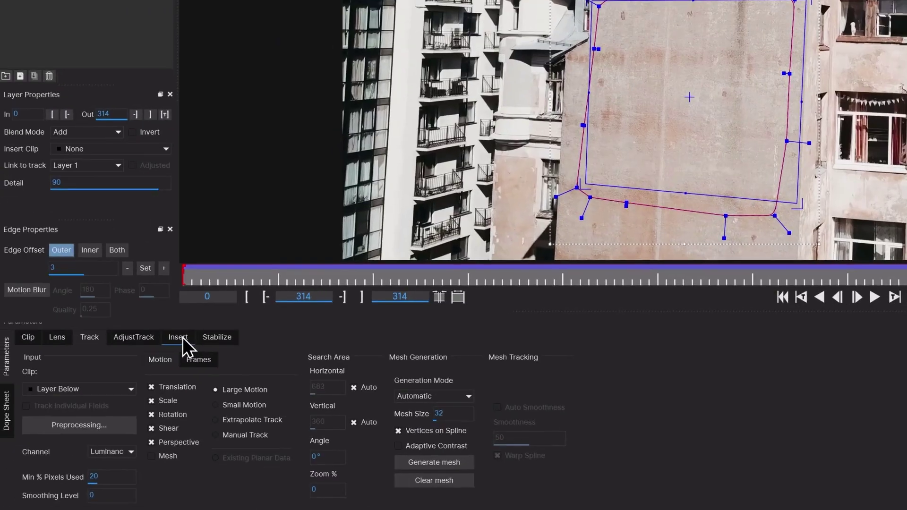
- Import dog.png as the Insert Clip on the tracked wall and scrub to confirm it follows
left_click(183, 337)
left_click(105, 428)
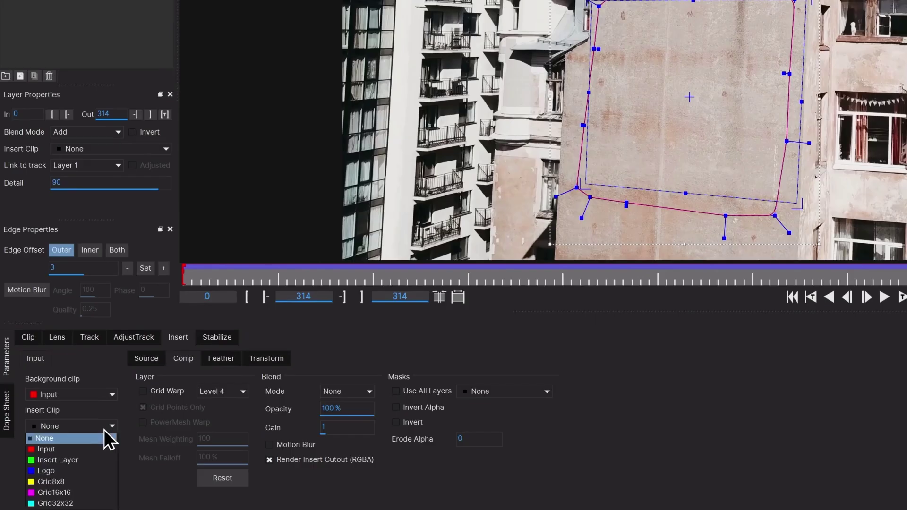
left_click(109, 454)
left_click(554, 125)
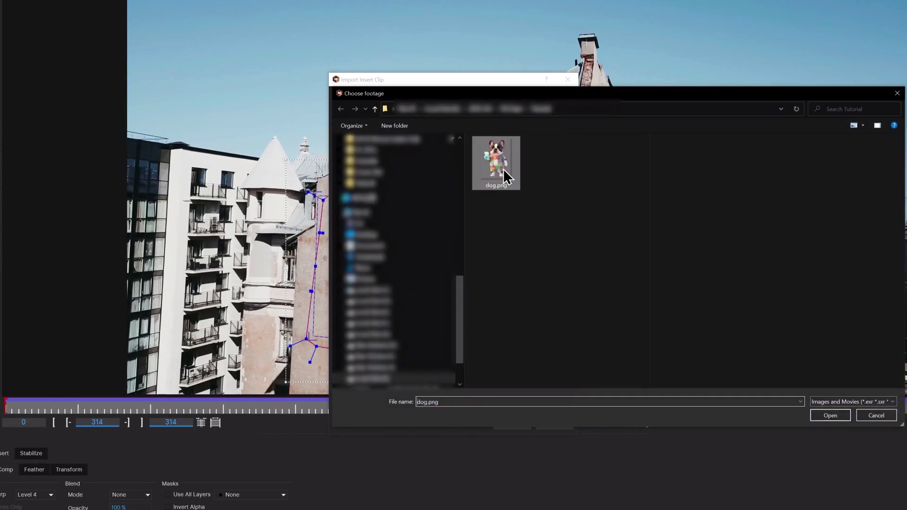
double_click(494, 165)
left_click(554, 423)
left_click_drag(661, 410, 815, 414)
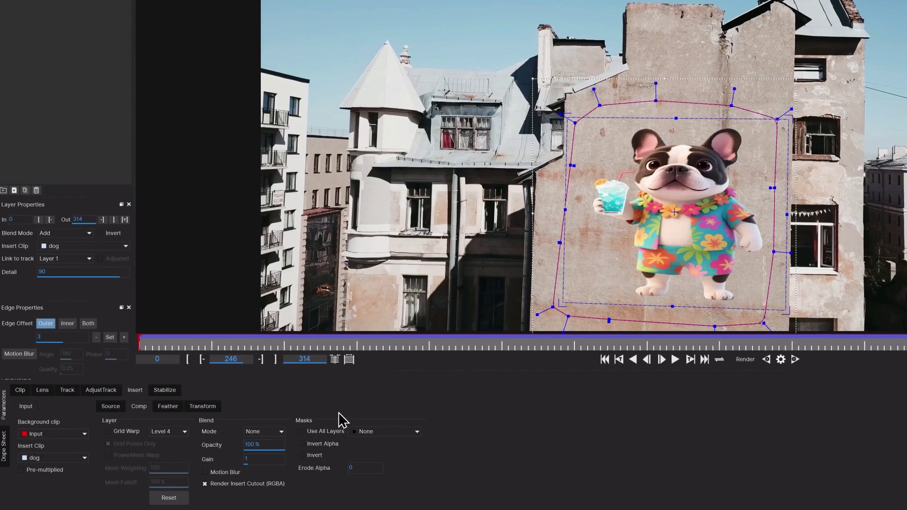
- Set the dog insert's Scale to 0.66, Blend Mode to Multiply, and Opacity to 67.57%
left_click(215, 408)
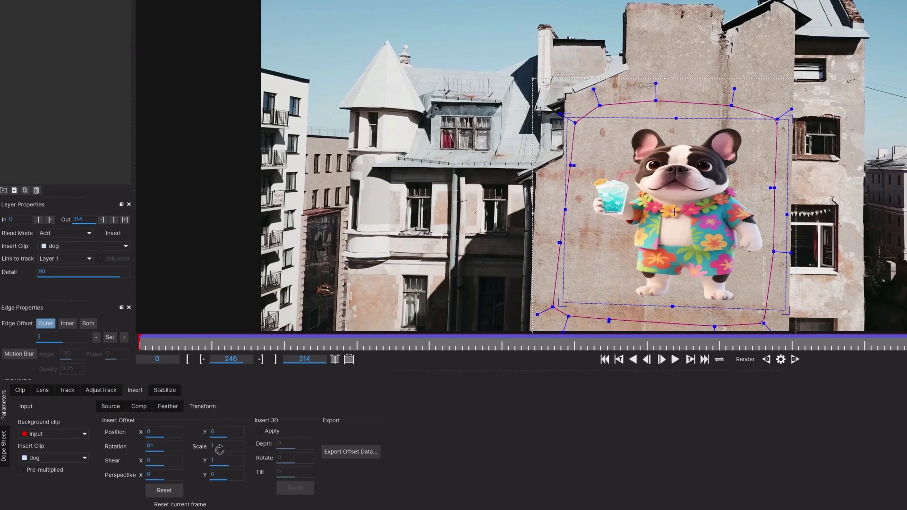
mouse_move(216, 447)
left_mouse_down()
mouse_move(189, 447)
mouse_move(211, 446)
left_mouse_up()
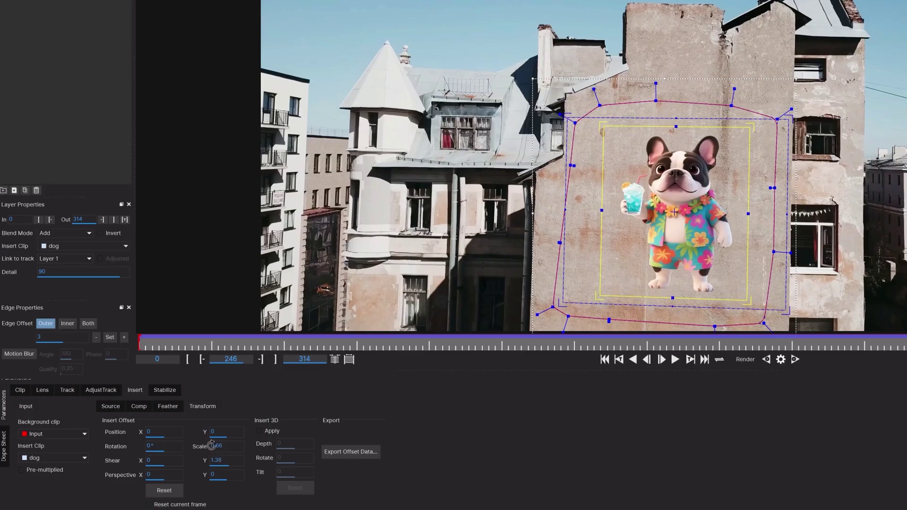
left_click(146, 410)
left_click(267, 434)
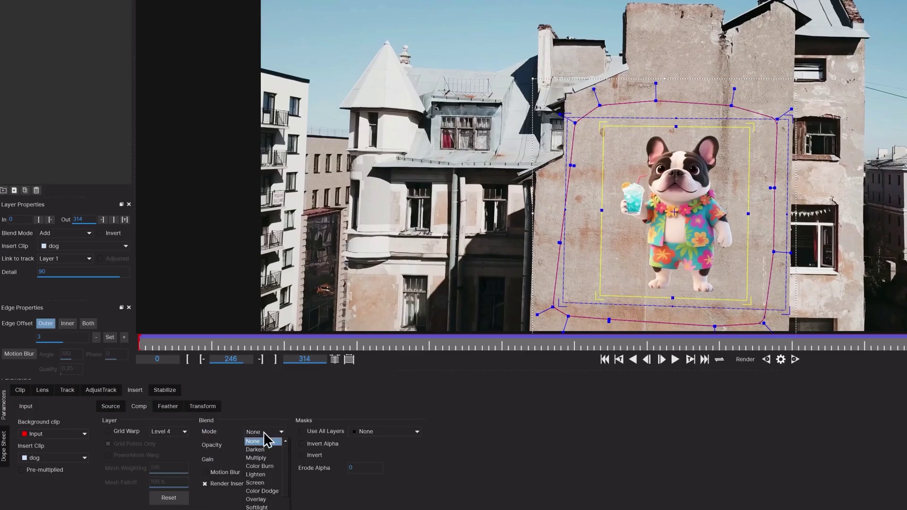
left_click(257, 459)
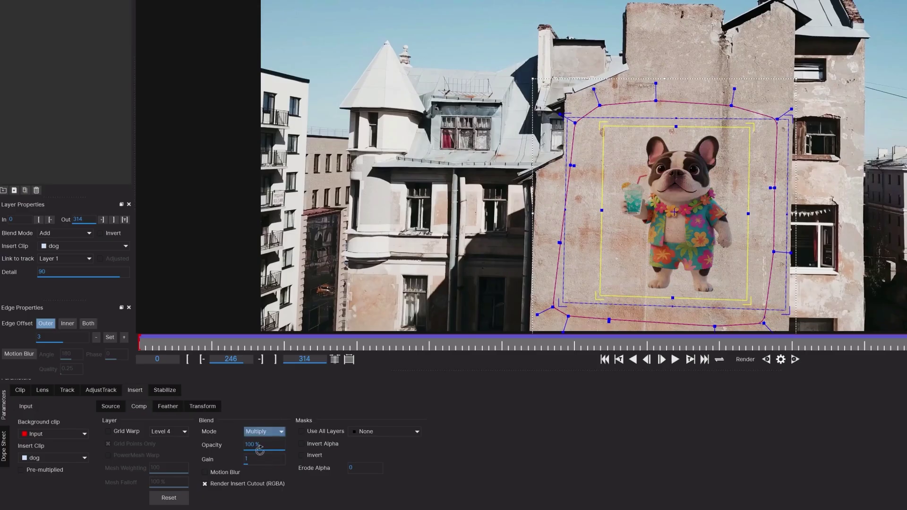
left_click_drag(259, 493, 335, 442)
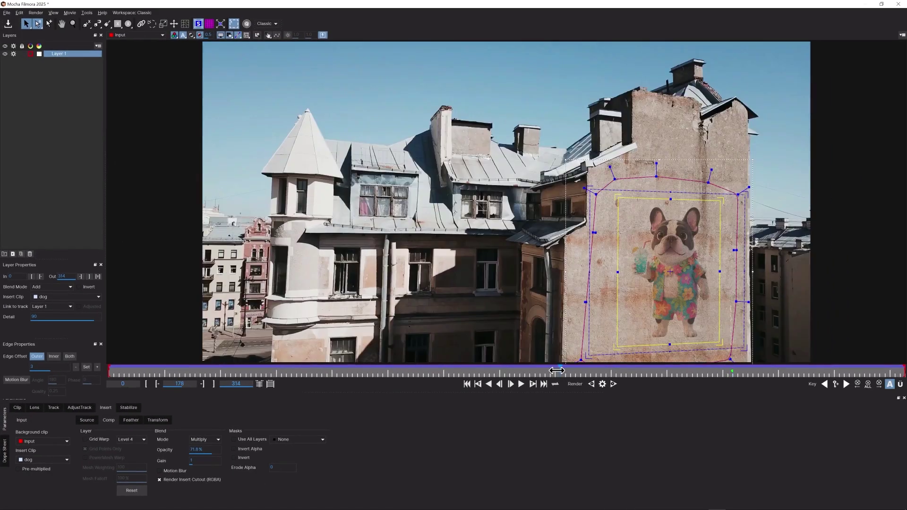
left_click_drag(732, 370, 652, 370)
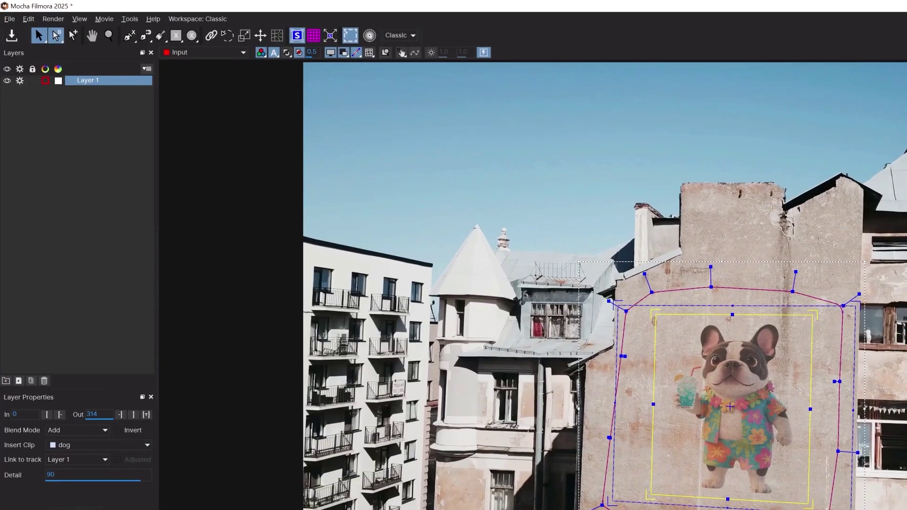
- Close Mocha, switch on the Module Renders toggle, and play the dog-on-wall composite
left_click(18, 22)
left_click(32, 65)
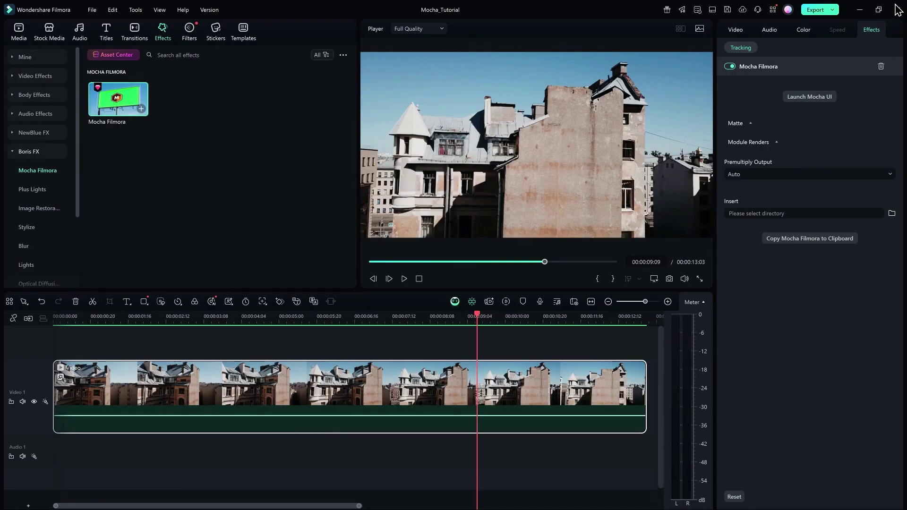
left_click(774, 142)
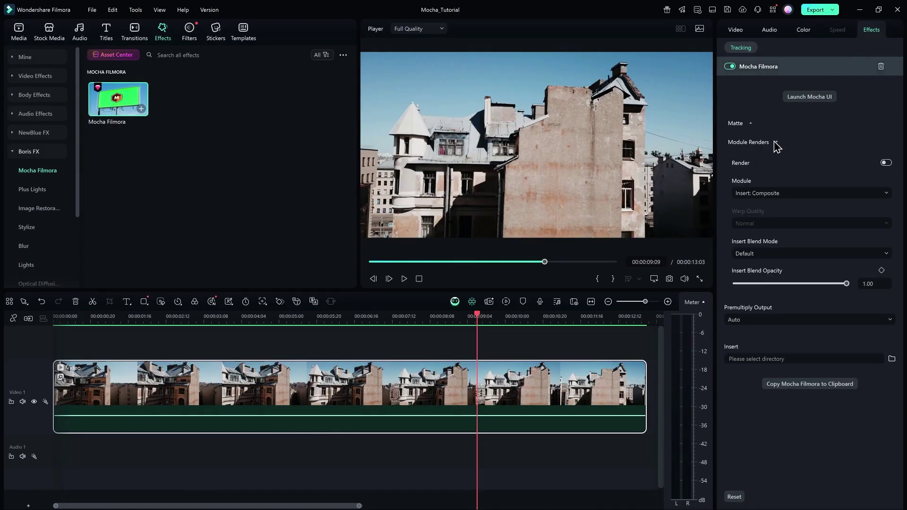
left_click(886, 163)
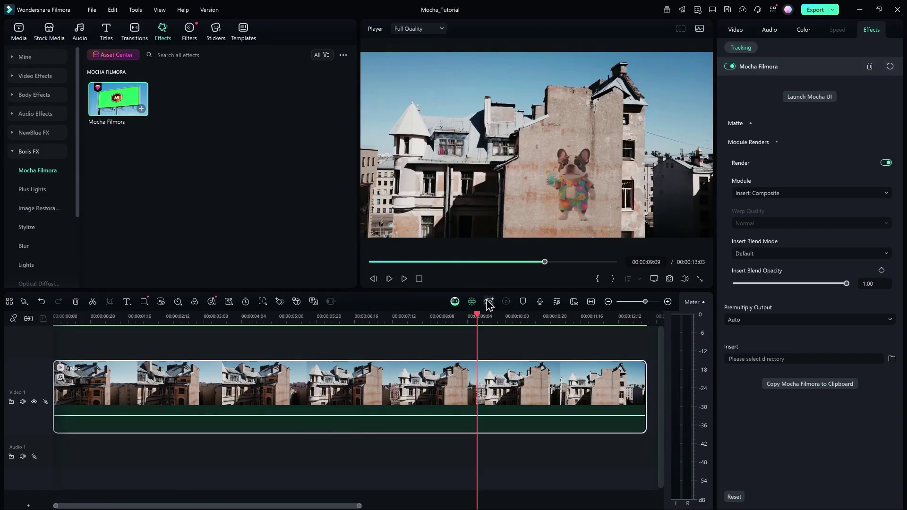
left_click(404, 279)
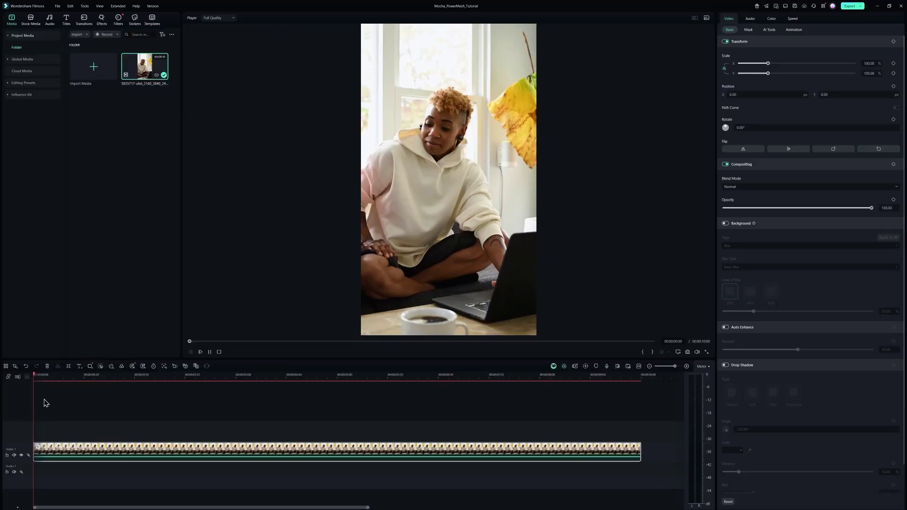
- Play the hoodie clip of the Mocha_PowerMesh_Tutorial project in the player
key("space")
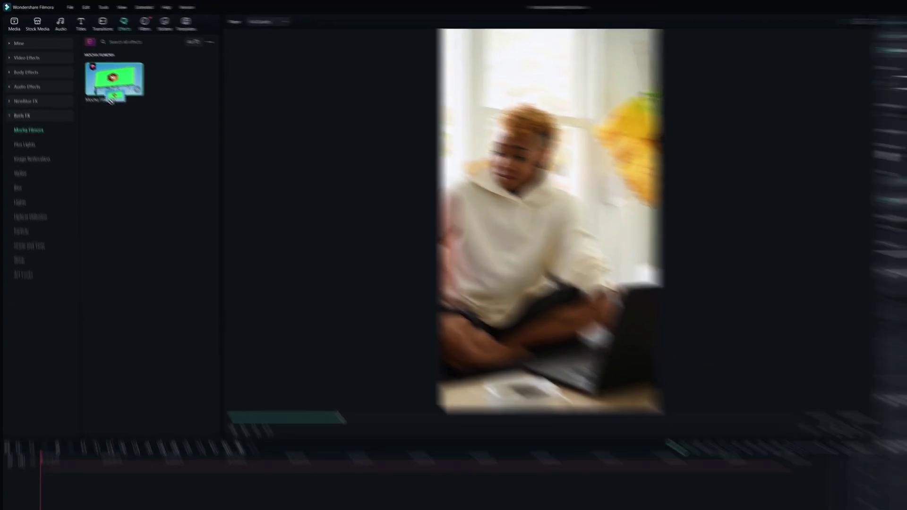
- Drop Mocha Filmora onto the hoodie clip and launch the Mocha UI
left_click_drag(93, 65, 57, 448)
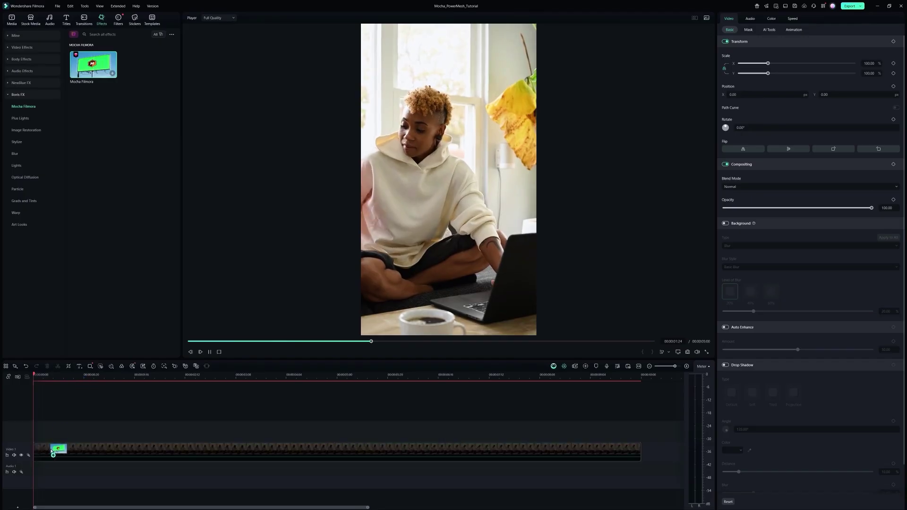
left_click(738, 63)
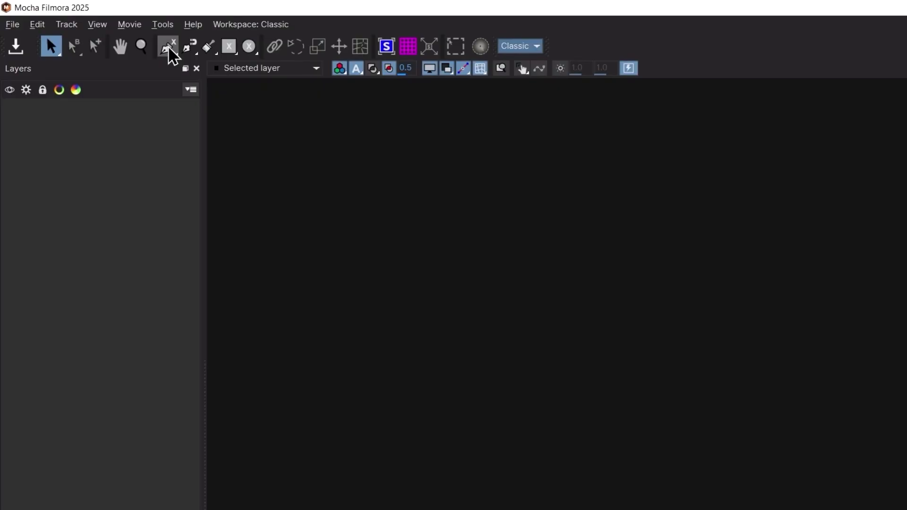
- Draw a closed X-spline outline around the hoodie's chest
left_click(169, 47)
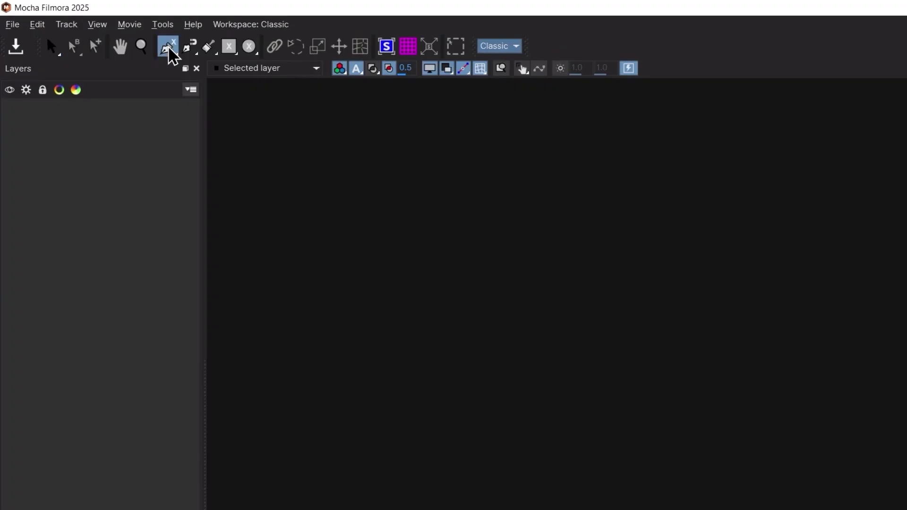
scroll(418, 317, "up", 2)
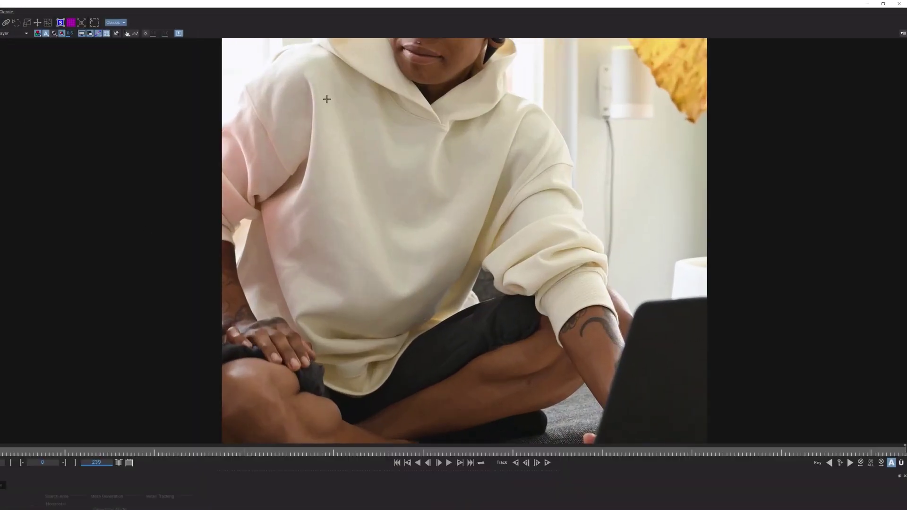
left_click(323, 71)
left_click(348, 86)
left_click(382, 112)
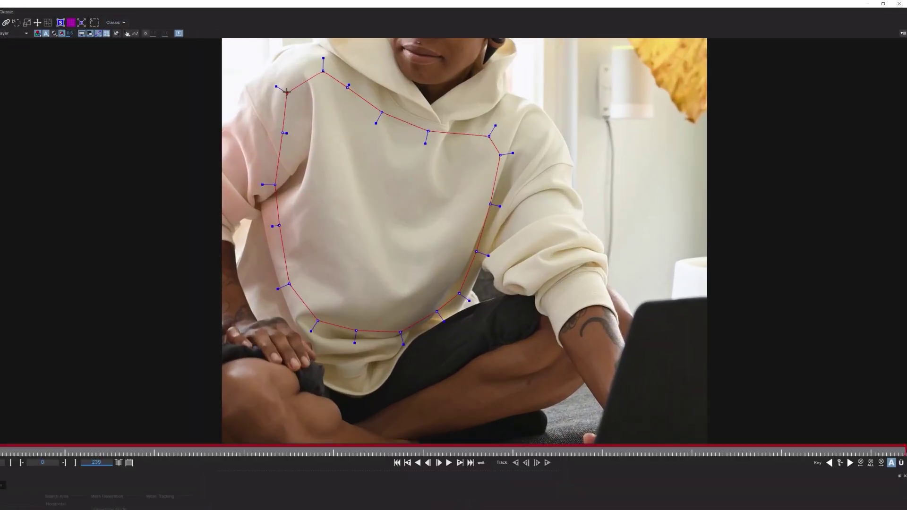
left_click(287, 92)
- Show the planar surface, then move it down and rotate it to fit the chest
left_click(63, 26)
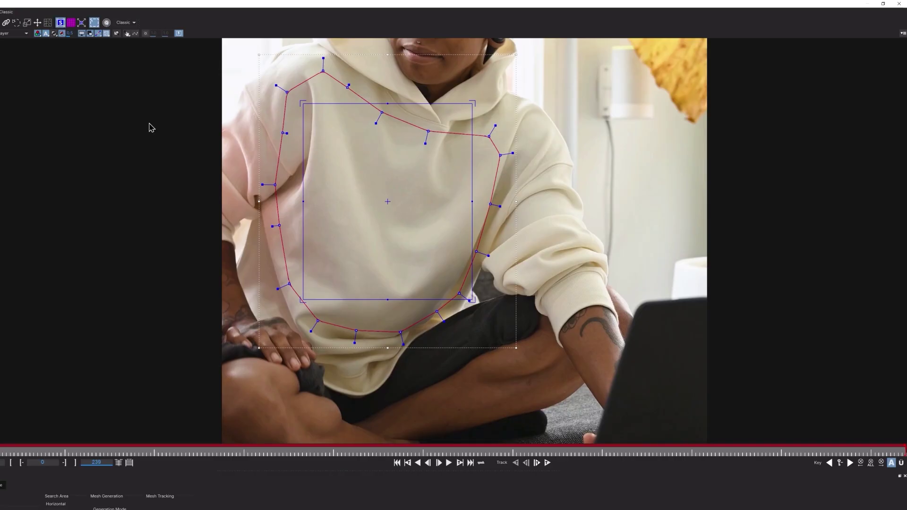
left_click_drag(393, 215, 390, 236)
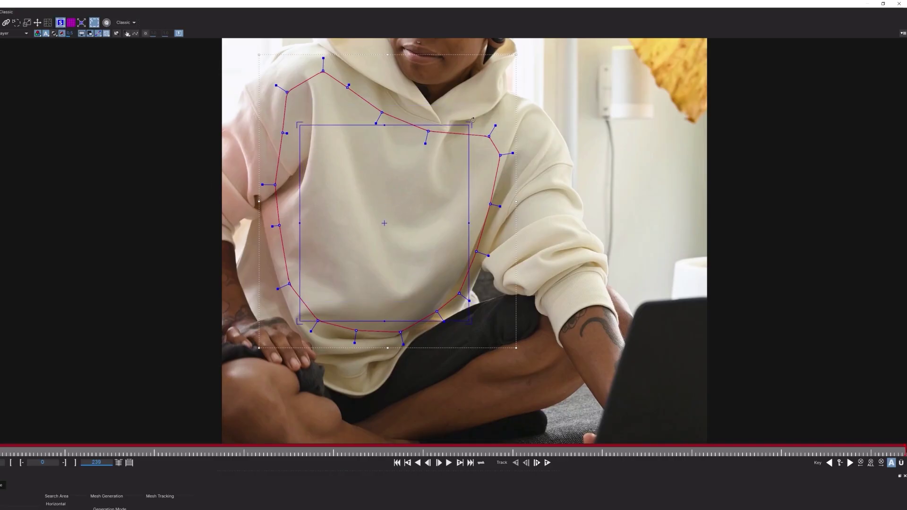
left_click_drag(473, 120, 499, 157)
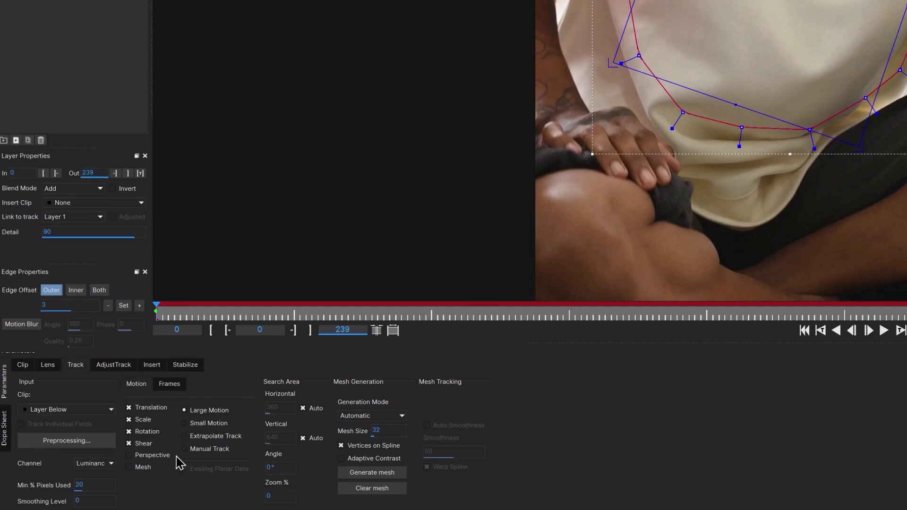
- Turn on Mesh tracking and generate a Uniform mesh of size 19 over the hoodie chest
left_click(149, 468)
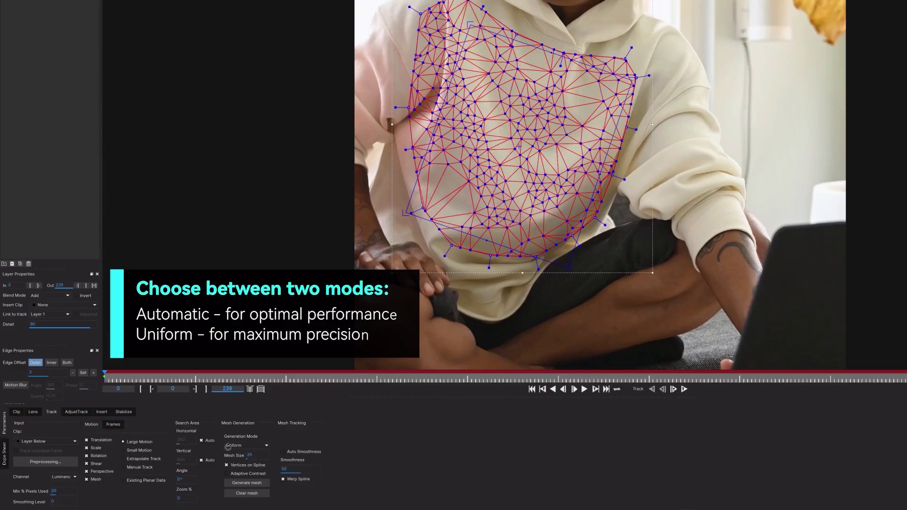
left_click(235, 484)
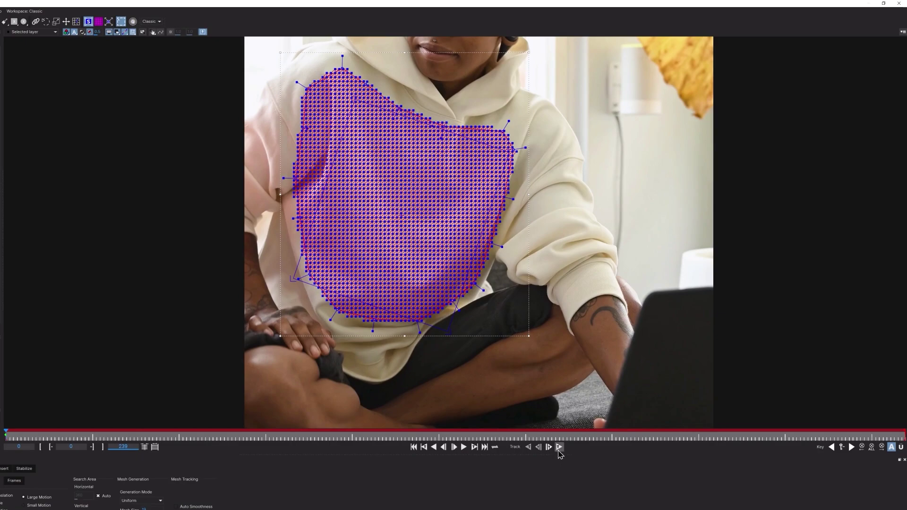
- Track the hoodie mesh forward, check it at frame 49, then return to frame 0
left_click(559, 448)
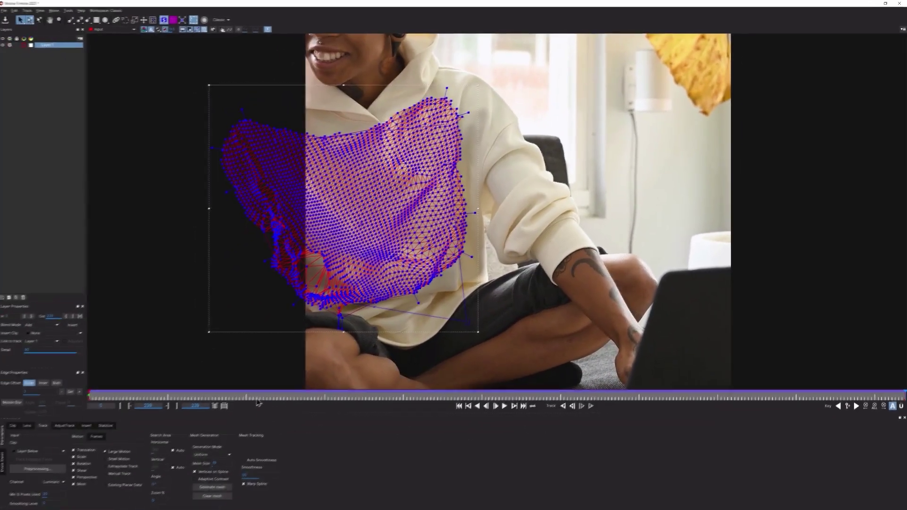
left_click(191, 439)
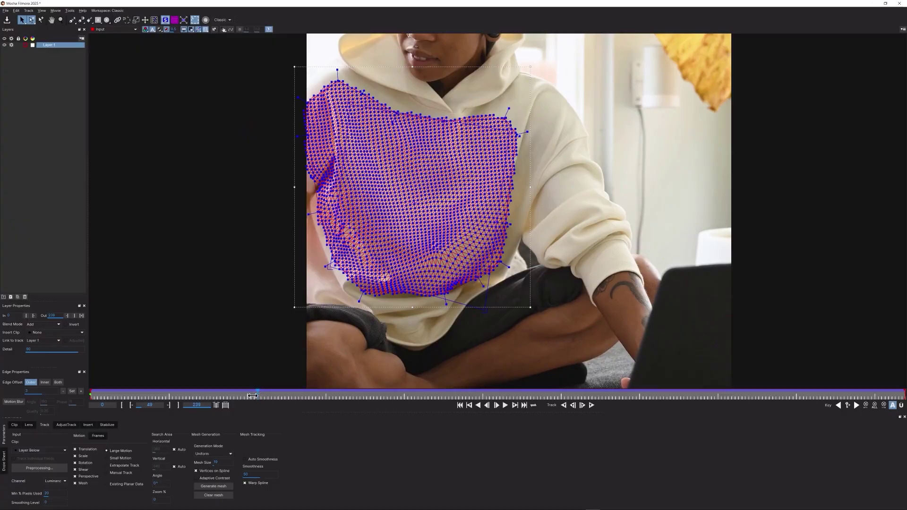
left_click_drag(253, 396, 91, 396)
- Import dog_army.png as the Insert Clip for the tracked hoodie layer
left_click(89, 426)
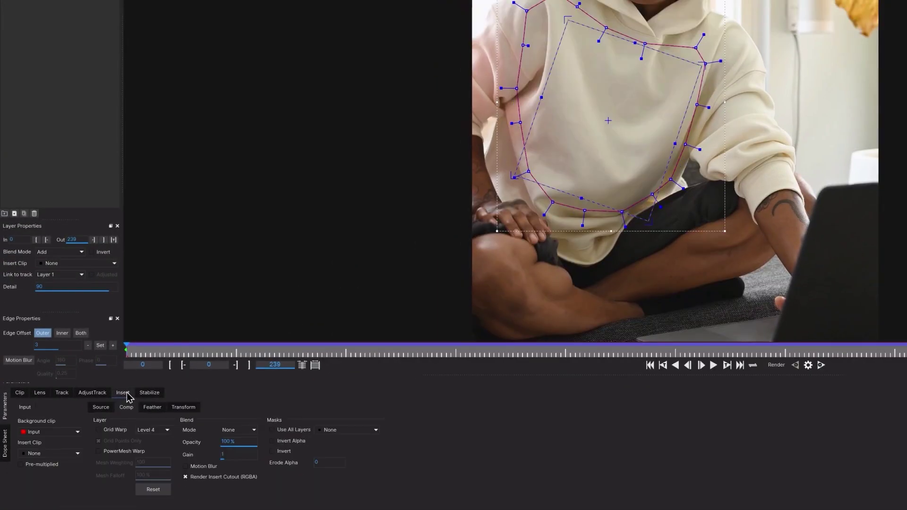
left_click(75, 453)
left_click(71, 466)
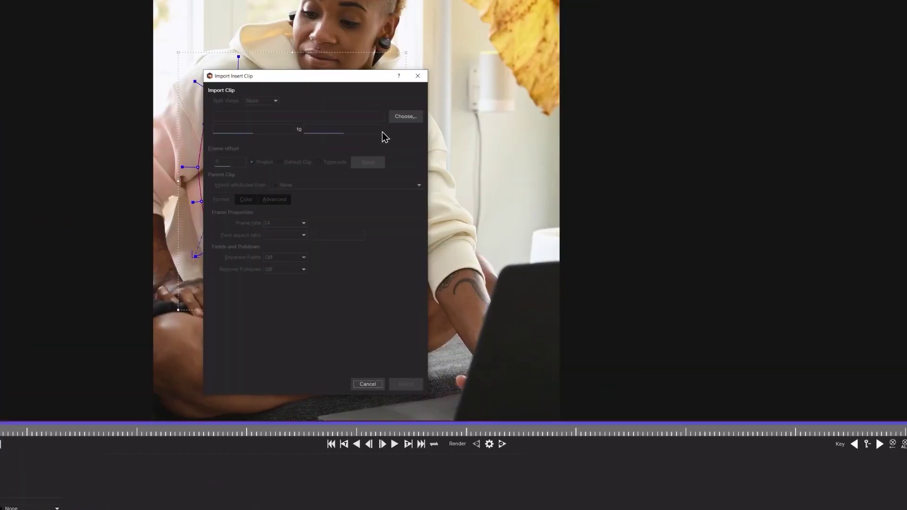
left_click(724, 37)
double_click(404, 218)
left_click(405, 387)
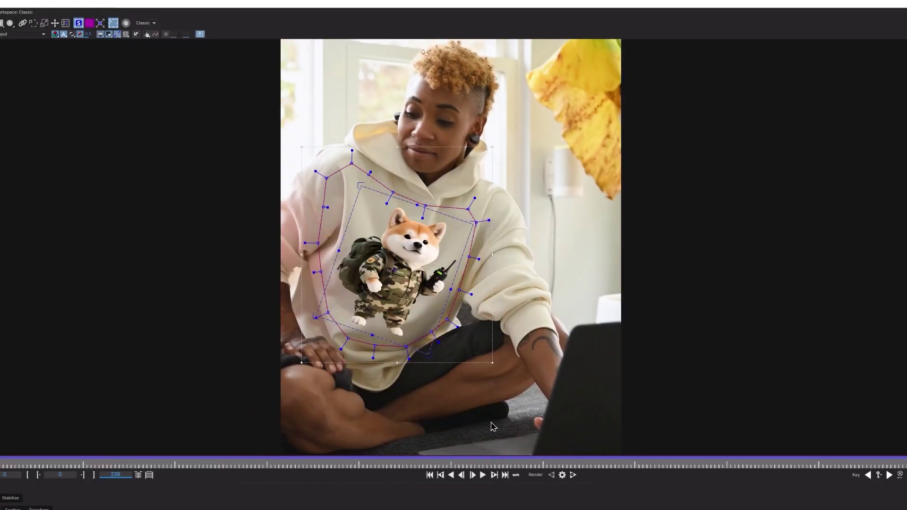
left_click(38, 509)
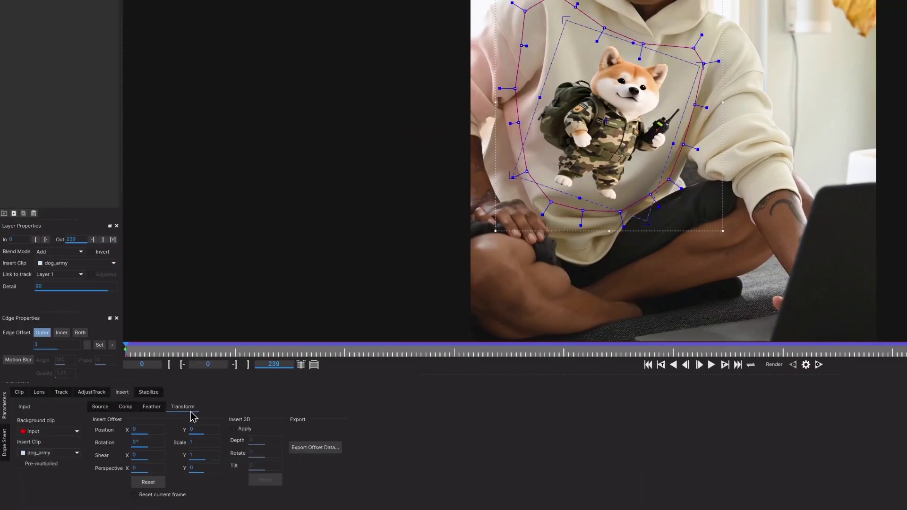
- Scale the dog insert narrower and taller, blend with Multiply, and enable PowerMesh Warp
left_click_drag(188, 440, 194, 429)
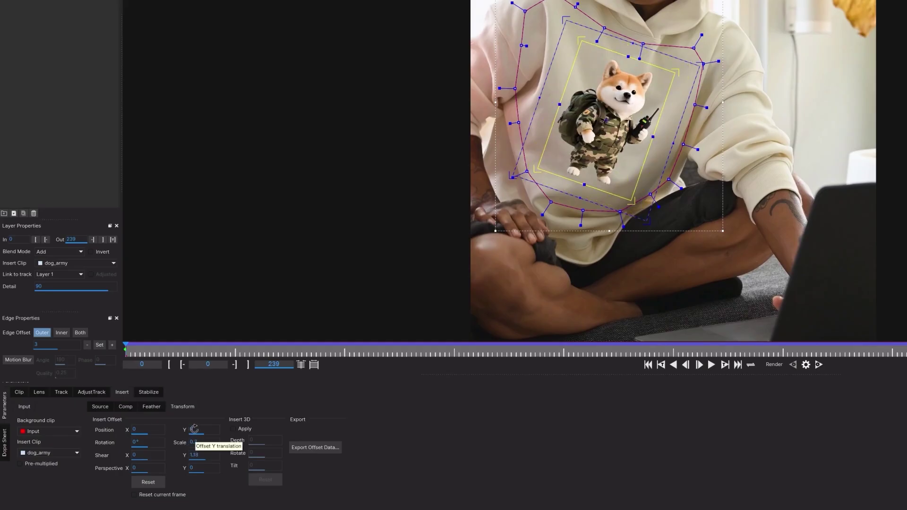
left_click(127, 408)
left_click(227, 433)
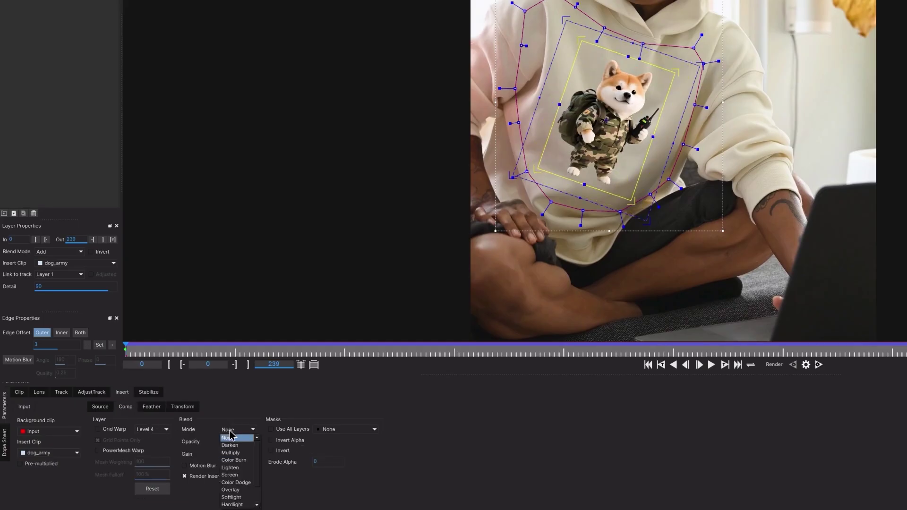
left_click(235, 450)
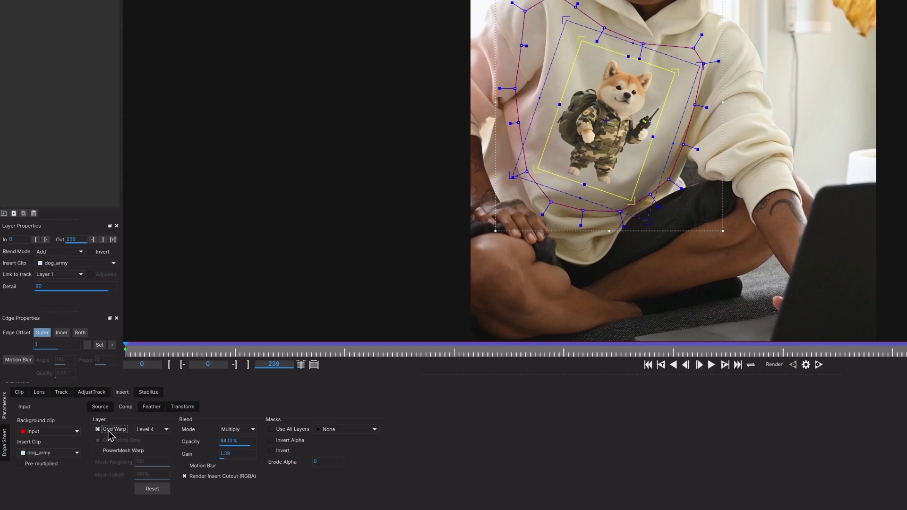
left_click(114, 451)
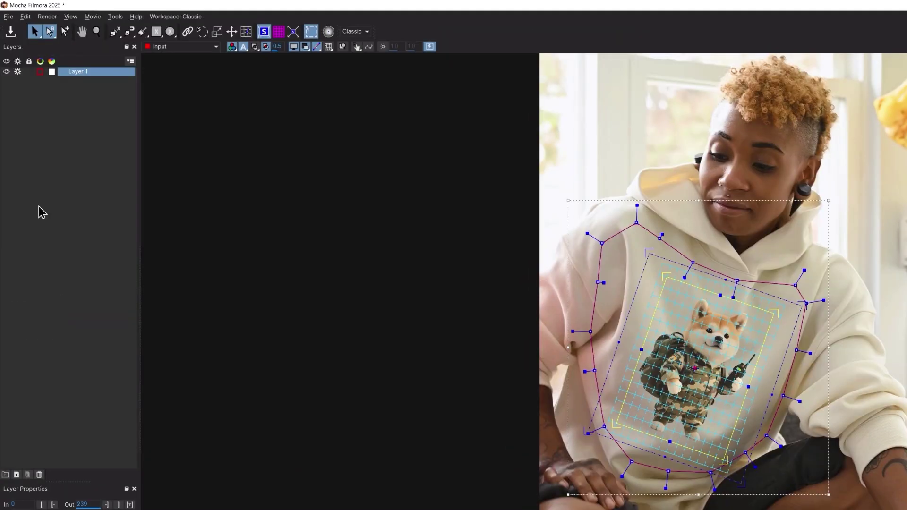
- Save the Mocha project, close Mocha, and switch on Render under Module Renders
left_click(8, 16)
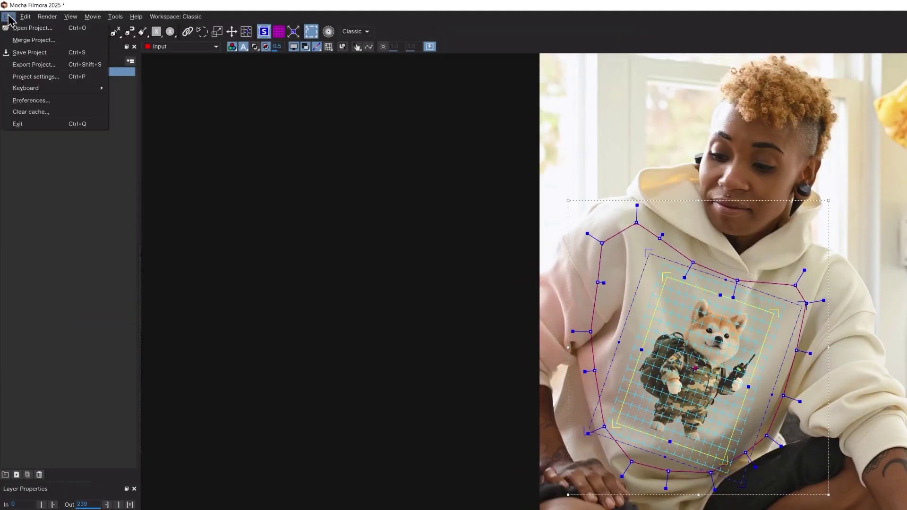
left_click(31, 53)
left_click(903, 4)
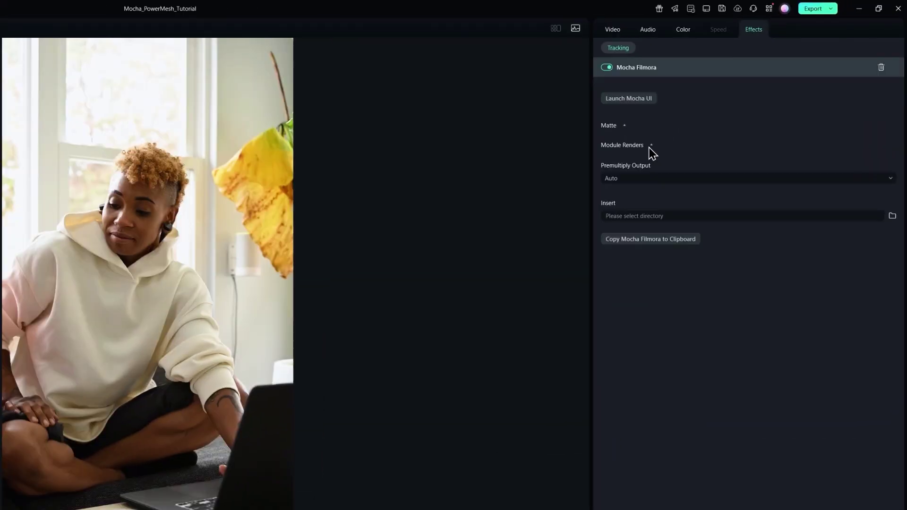
left_click(752, 88)
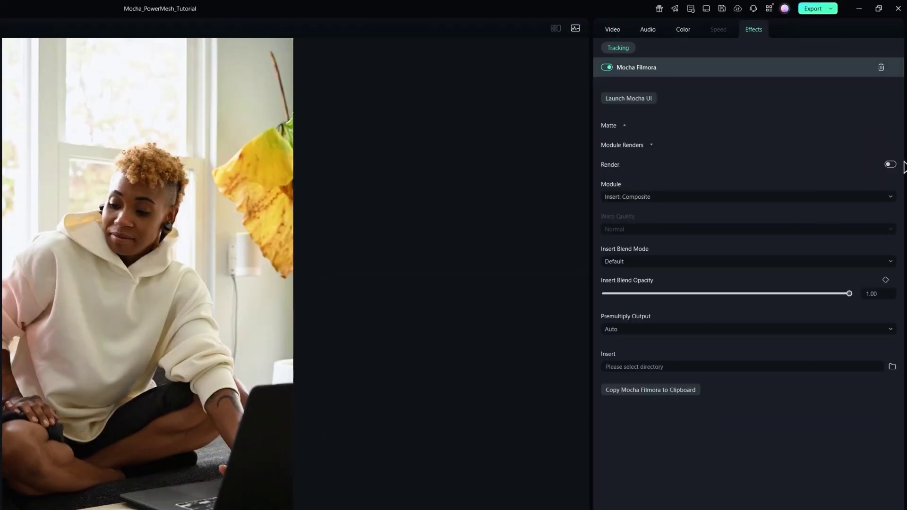
left_click(890, 165)
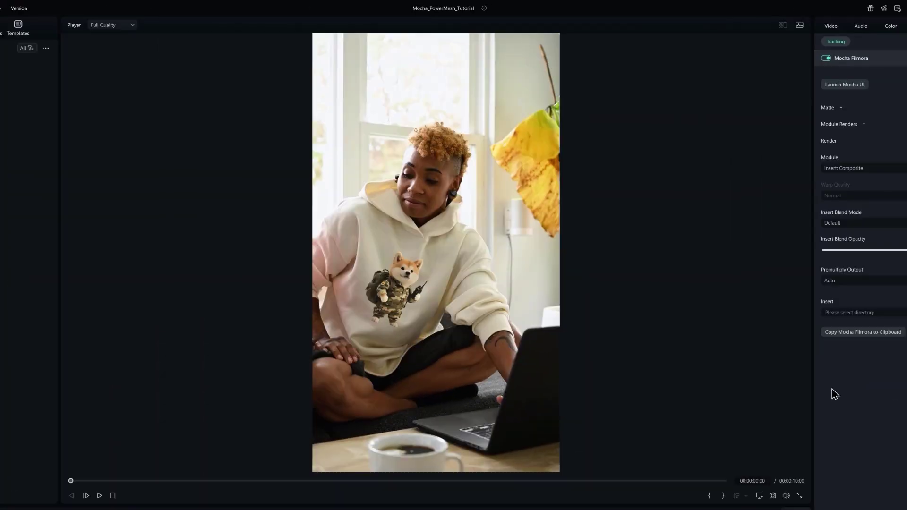